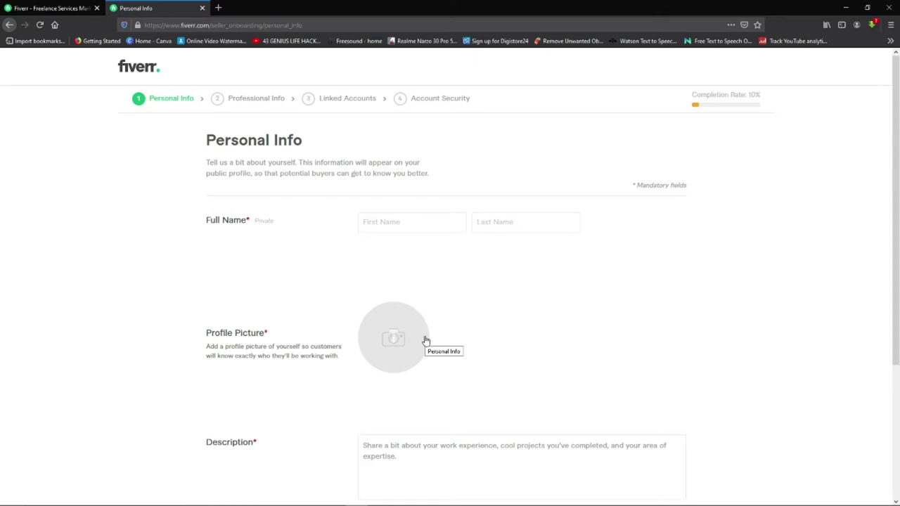
Enter the seller's first name and last name in the Personal Info form.
left_click(401, 224)
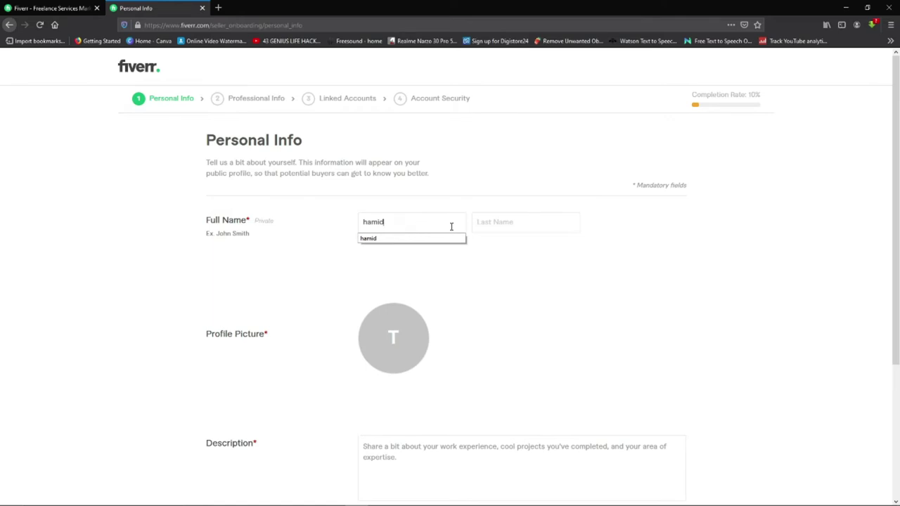
left_click(531, 223)
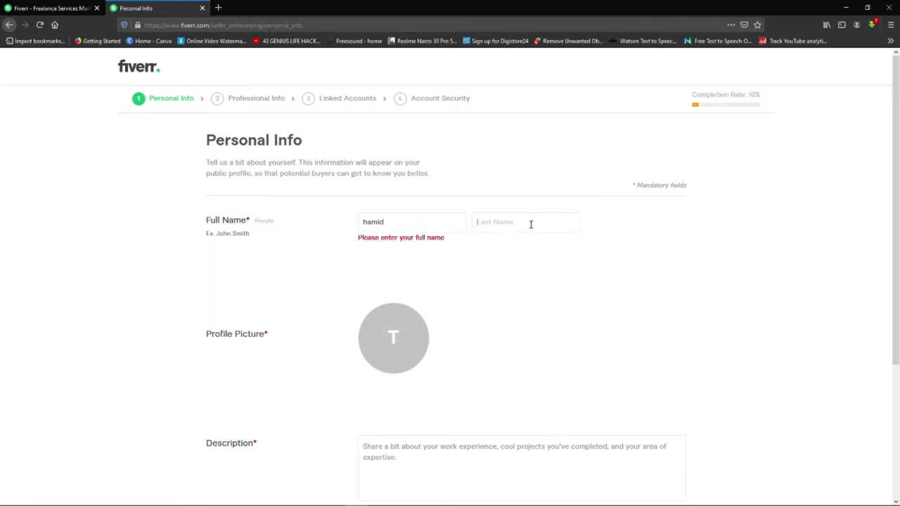
left_click(828, 408)
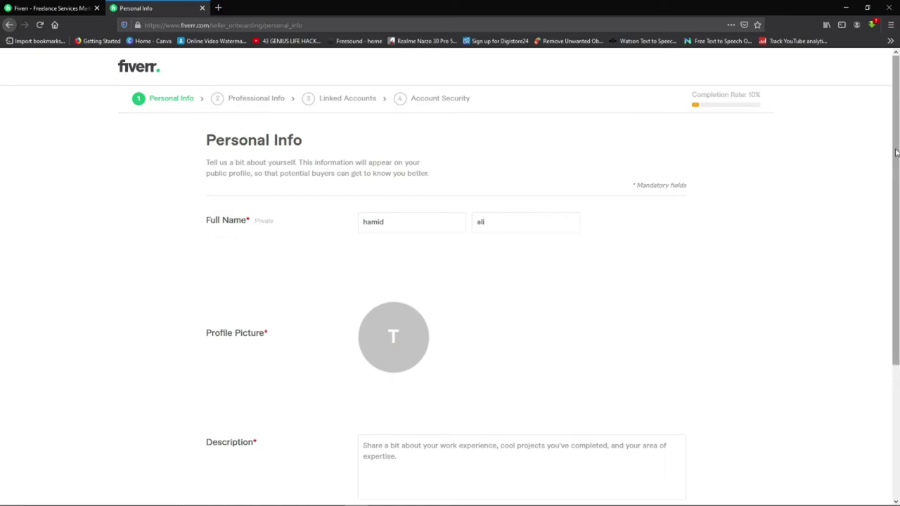
scroll(897, 153, "down", 3)
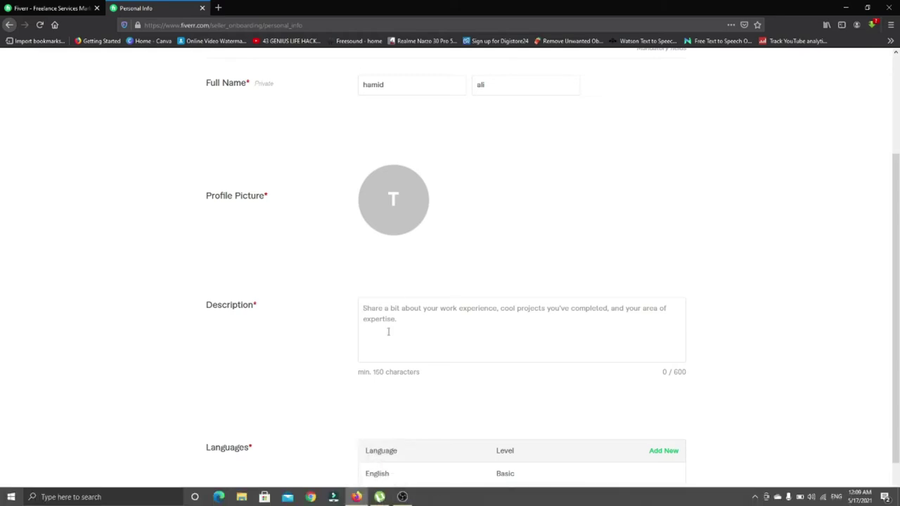
left_click(392, 308)
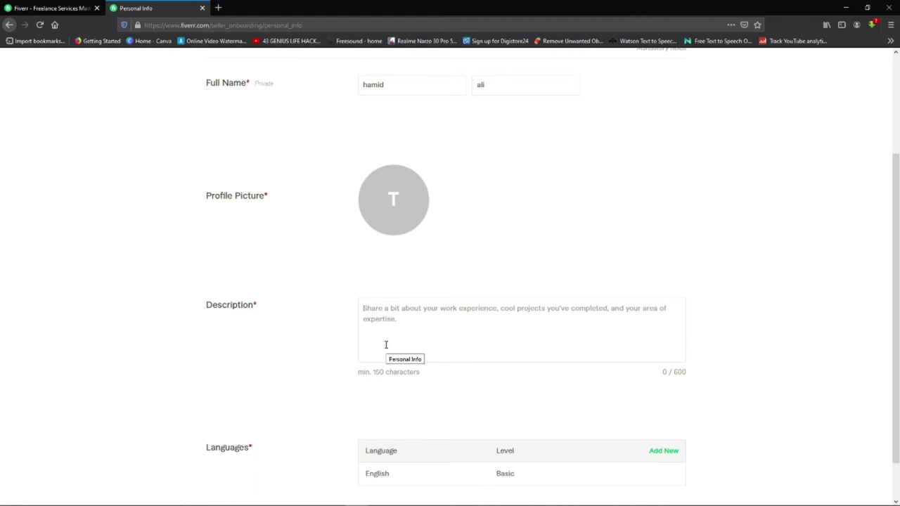
Write the description 'i am a youtube seo specialist' plus filler text, reaching 161/600 characters.
type("i am a you")
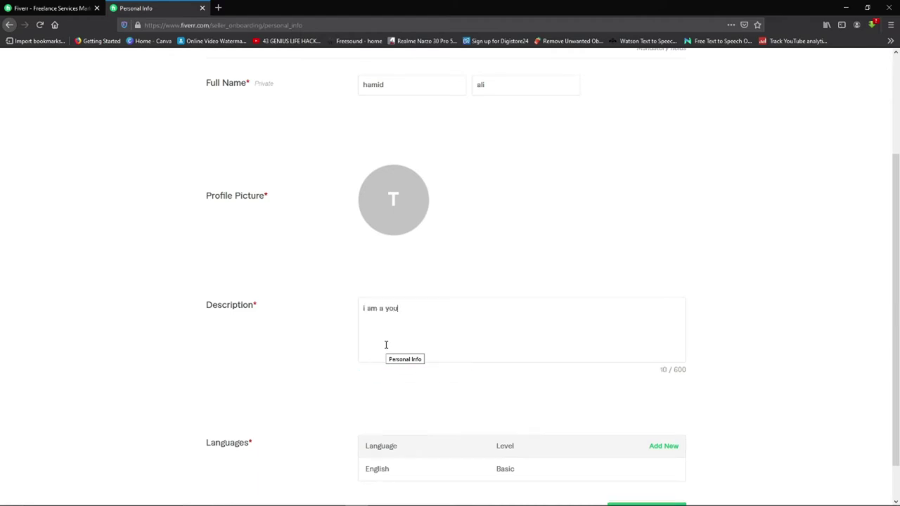
type("tube seo specialist")
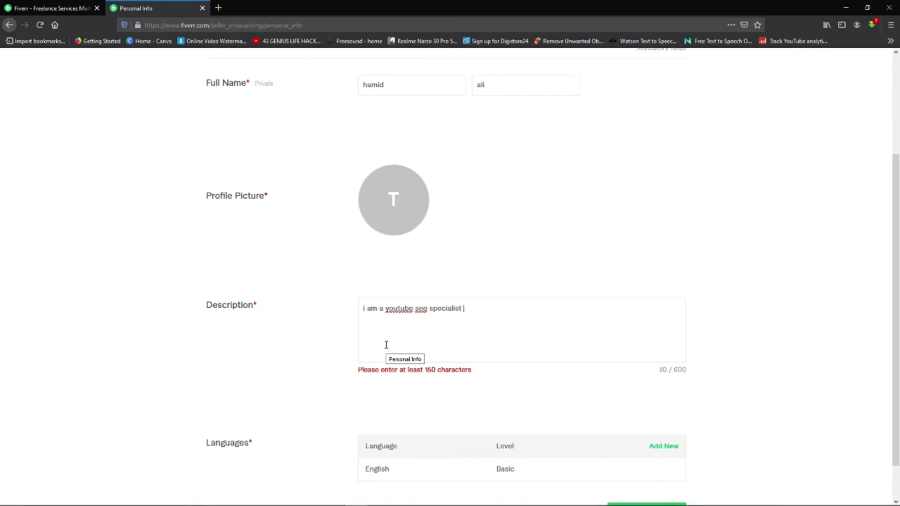
type("hdhgjhadjhgjkdahg")
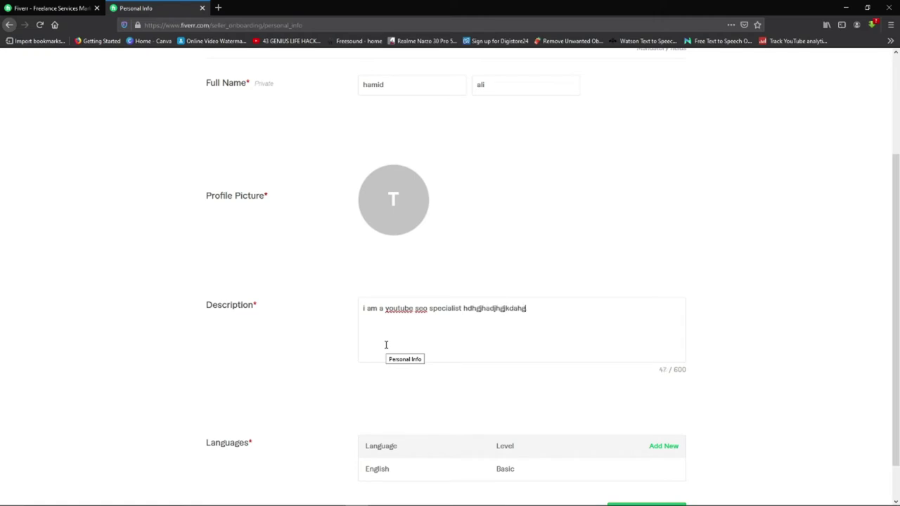
type("jkdhgkjdahghjkfdghfdjghdfjghfdjghfj")
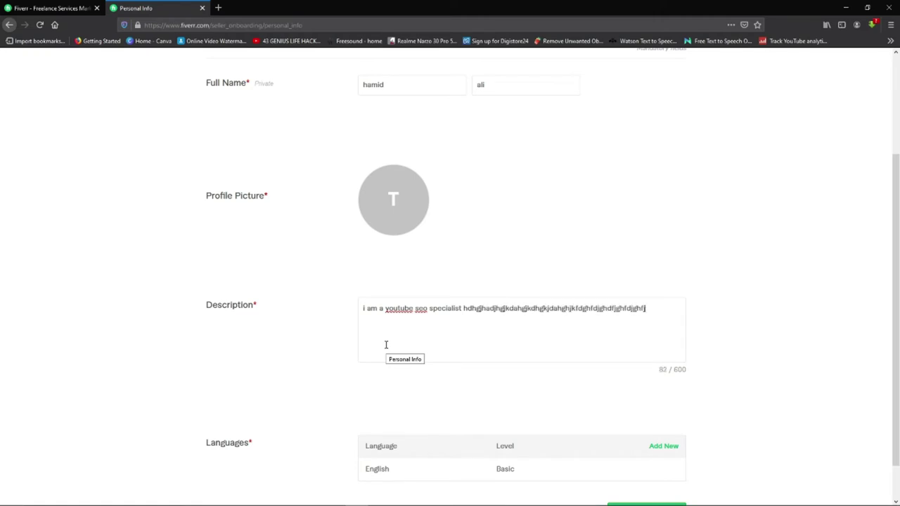
type("ghdfjghhdfghdjgjdfghjfgjfghjfhgjfdg")
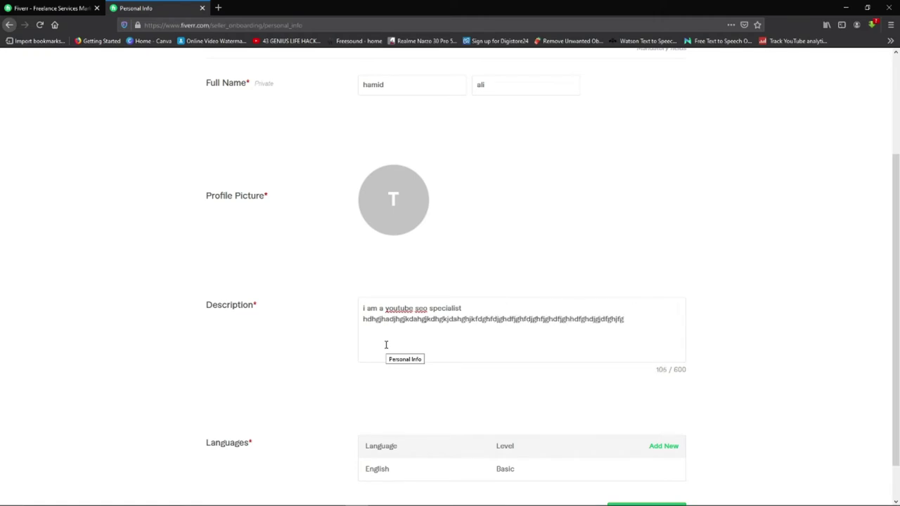
type("fgfjdgfghjfghjdfhjgfhgjfgfjdgdj")
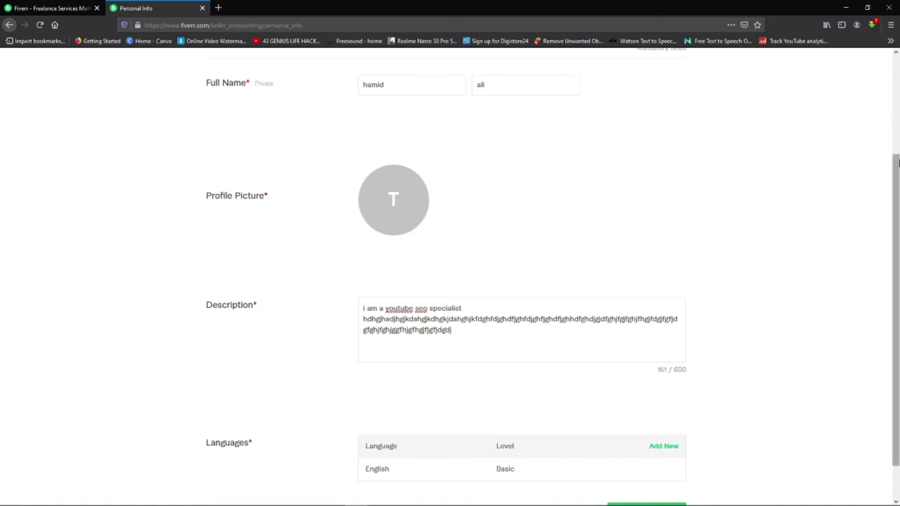
left_click_drag(896, 214, 899, 272)
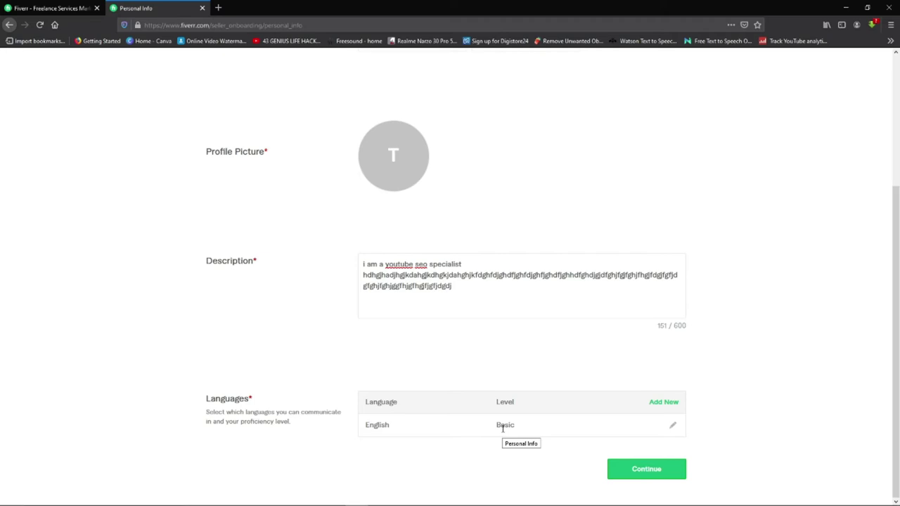
left_click(673, 428)
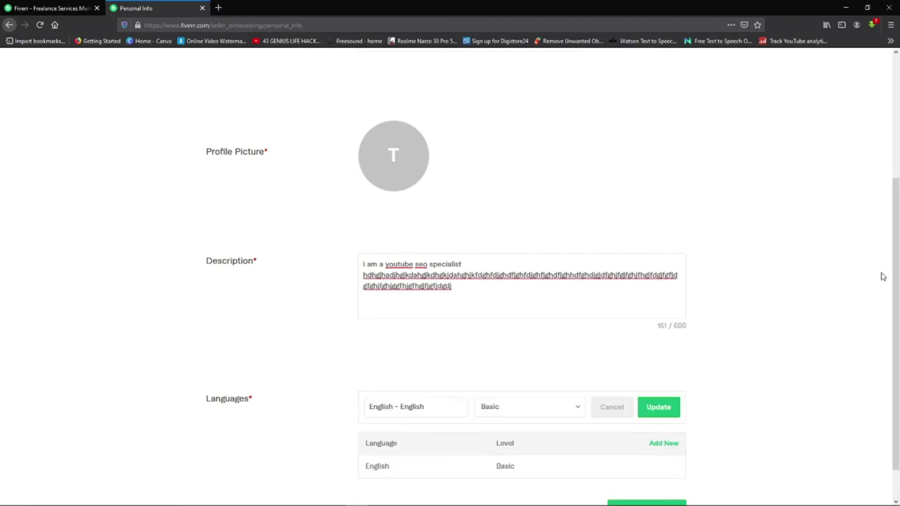
scroll(897, 268, "down", 1)
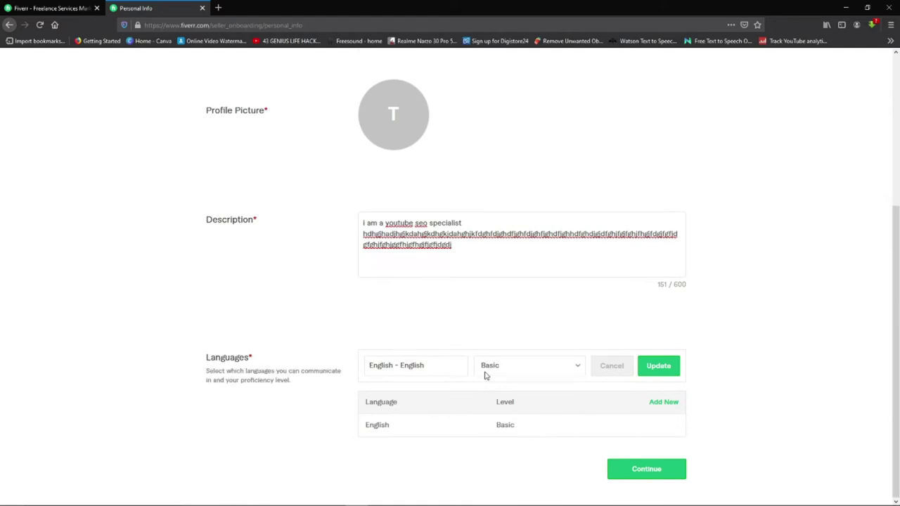
left_click(579, 367)
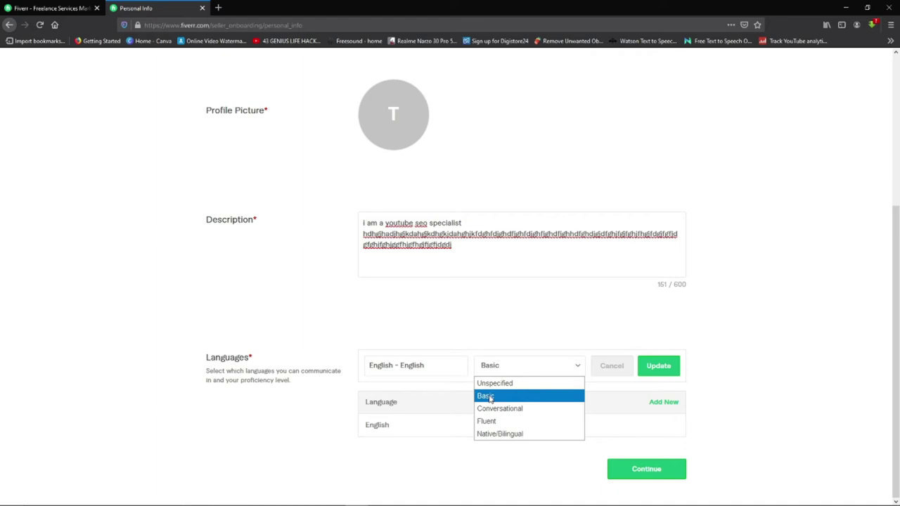
left_click(490, 396)
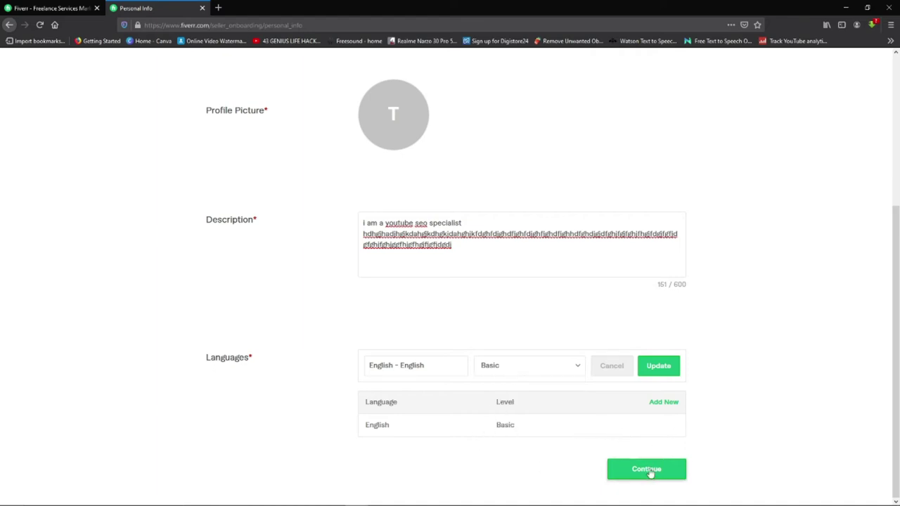
left_click(660, 368)
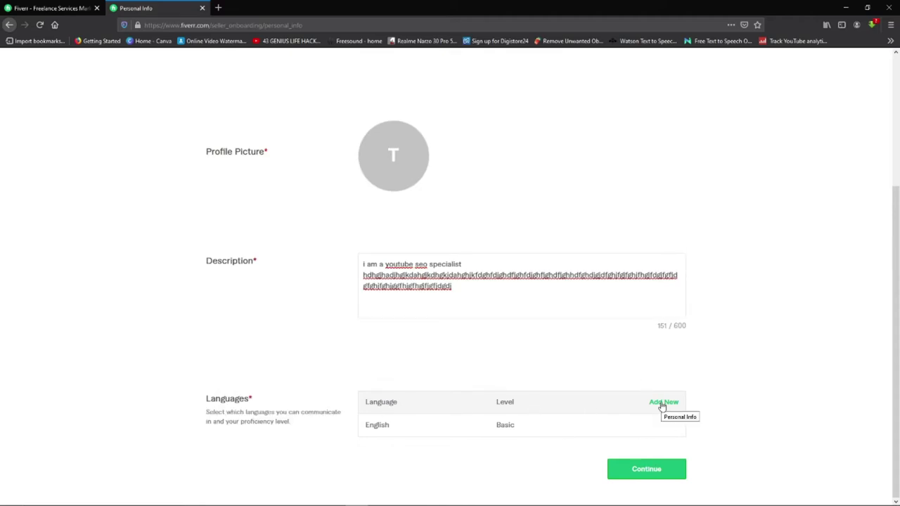
Add Urdu to the Languages table at Native/Bilingual proficiency.
left_click(662, 404)
scroll(898, 274, "down", 1)
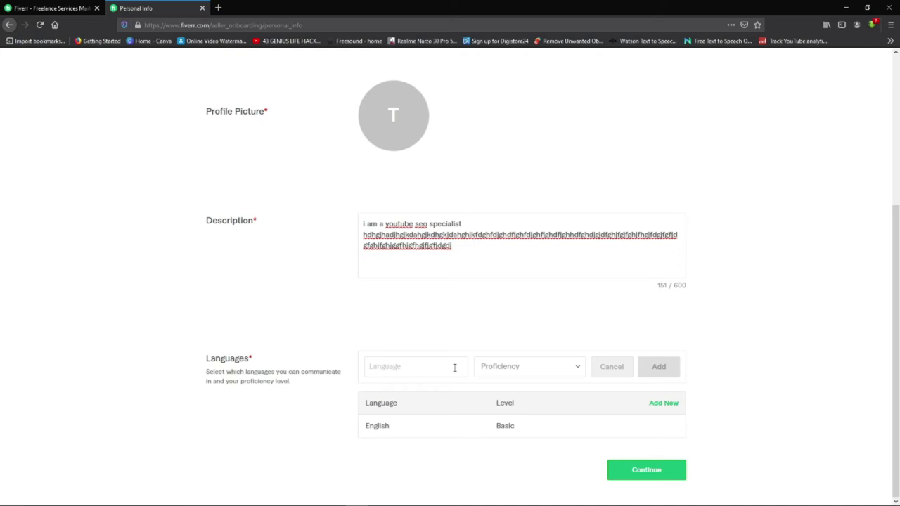
type("Ur")
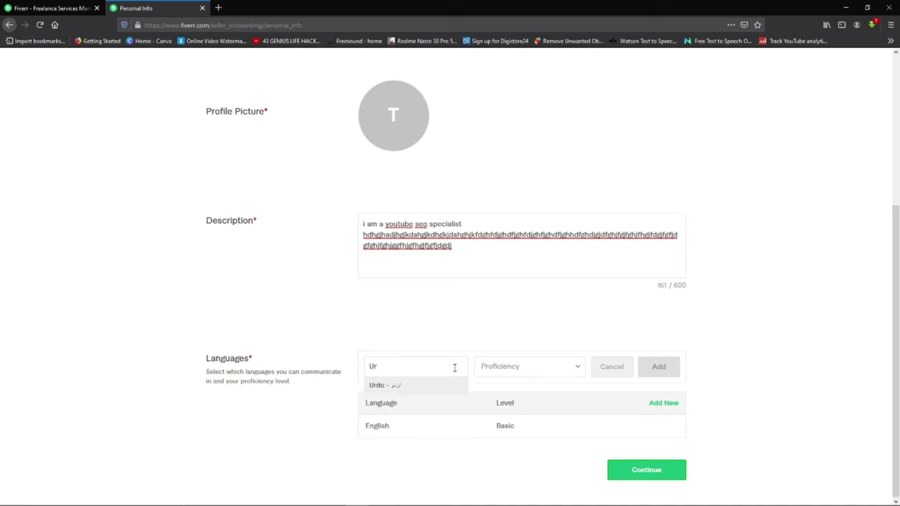
left_click(382, 388)
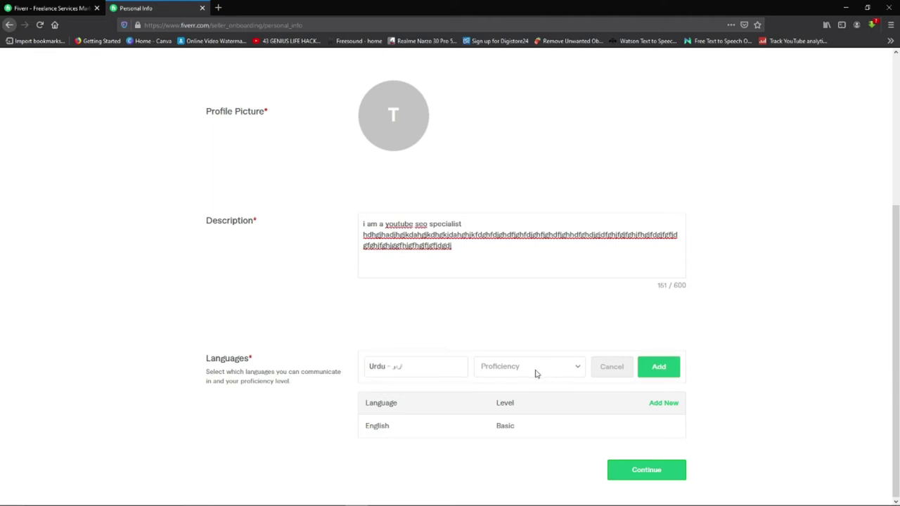
left_click(579, 370)
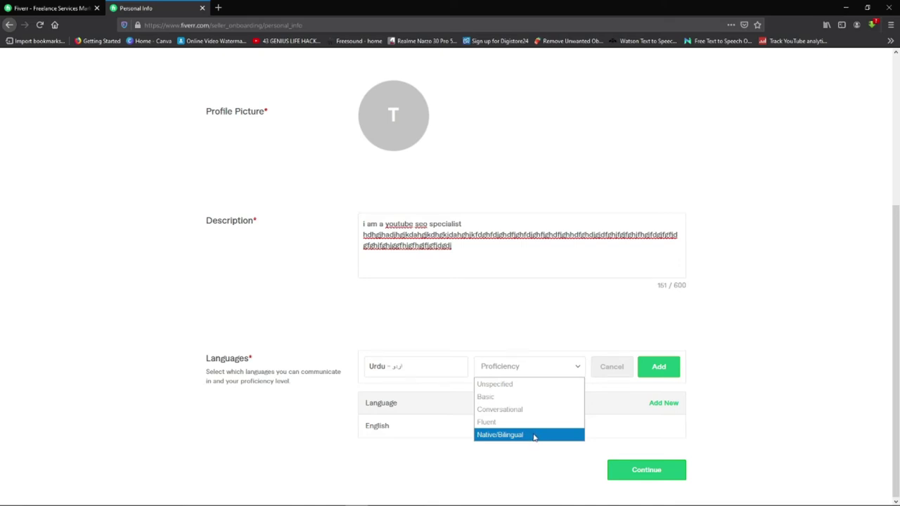
left_click(534, 436)
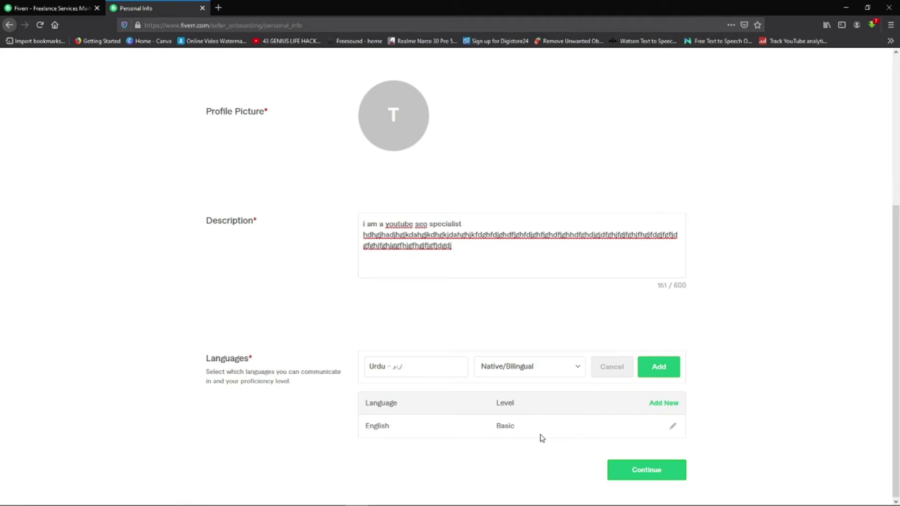
left_click(661, 374)
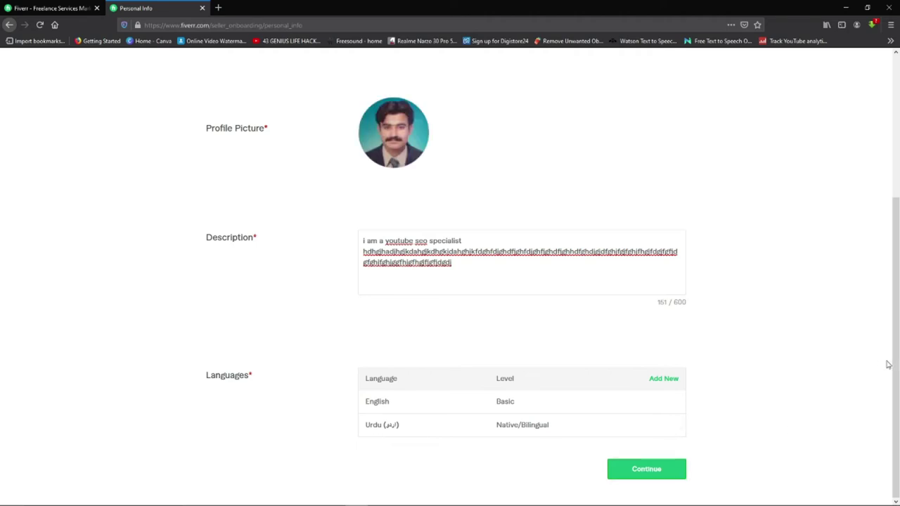
Let the uploaded portrait replace the letter placeholder in the Profile Picture slot.
left_click_drag(893, 367, 885, 387)
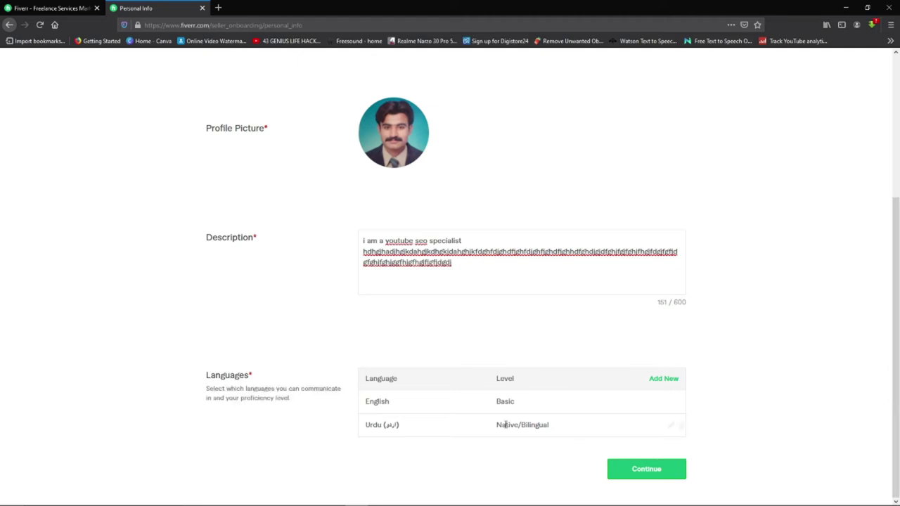
Continue to Professional Info and set occupation Graphics & Design from 2019 to 2021.
left_click(664, 476)
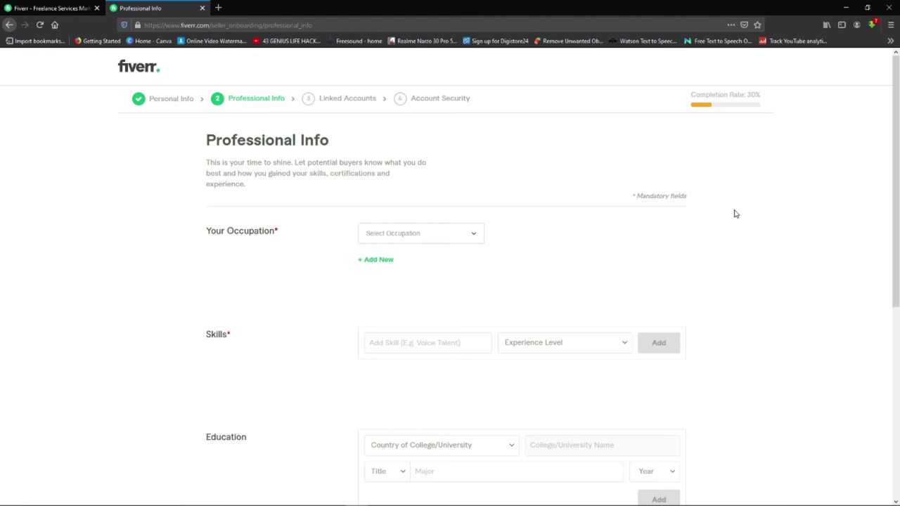
left_click(477, 237)
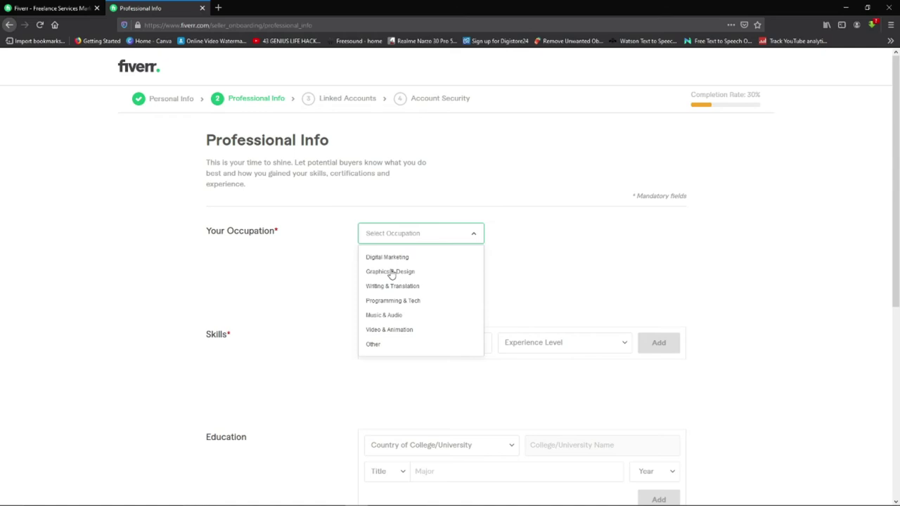
left_click(391, 273)
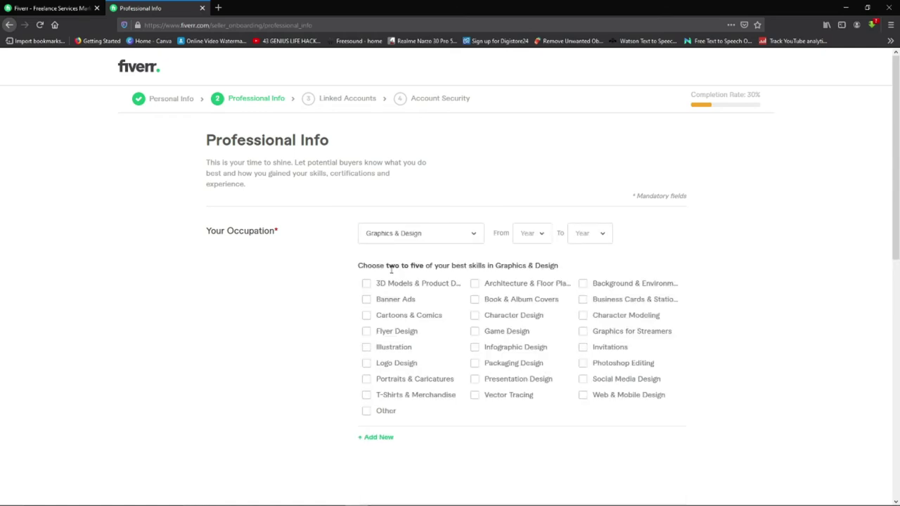
left_click(550, 240)
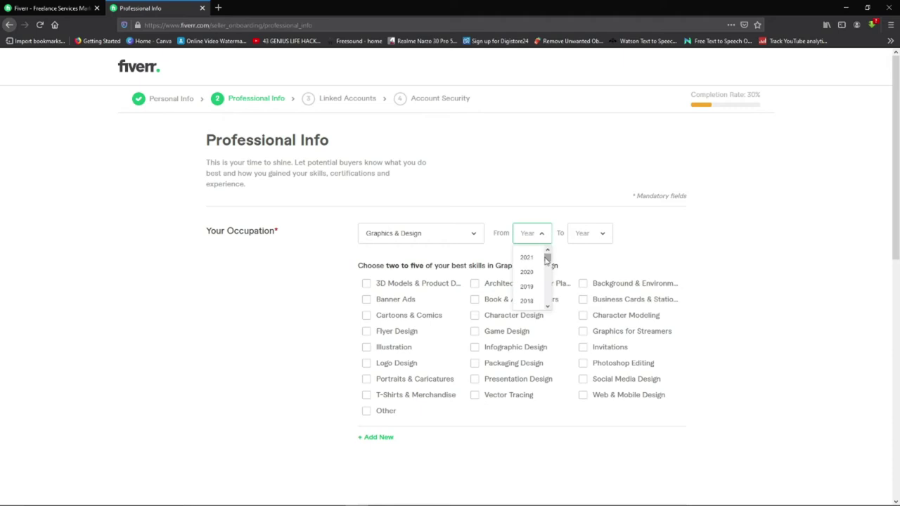
scroll(547, 262, "down", 2)
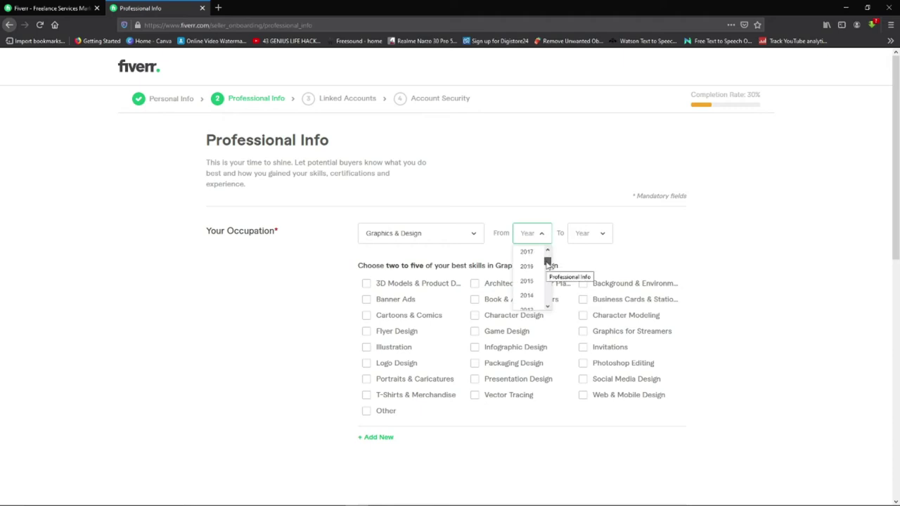
scroll(548, 262, "up", 2)
left_click(529, 262)
left_click(605, 238)
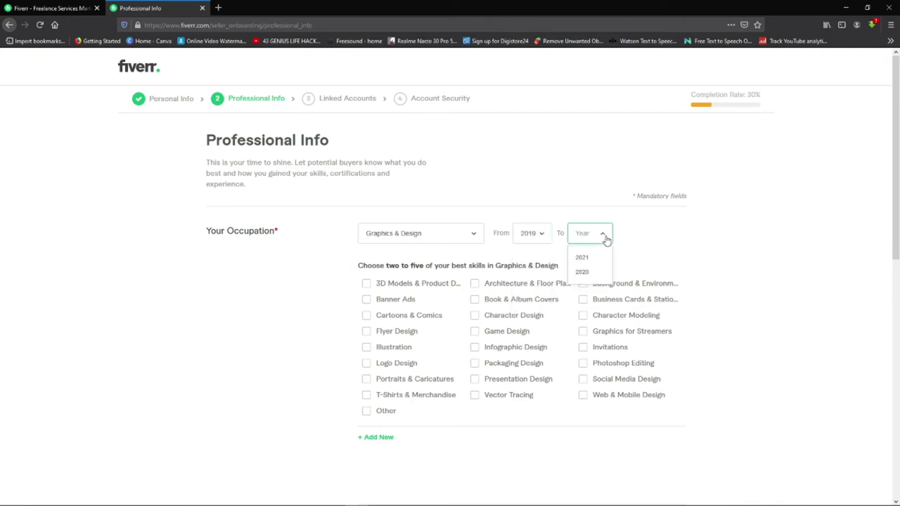
left_click(591, 258)
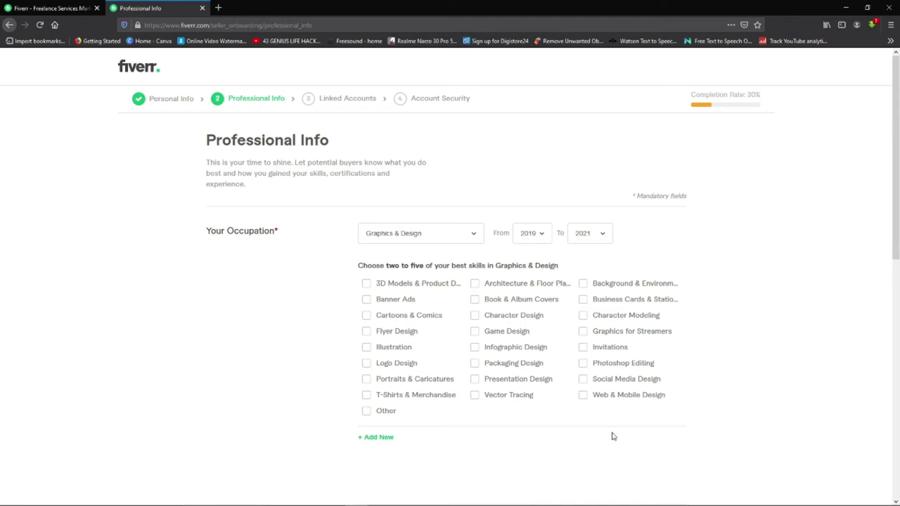
Tick Web & Mobile Design and Character Design among the occupation's skills.
left_click(584, 396)
left_click(475, 316)
left_click_drag(898, 197, 898, 271)
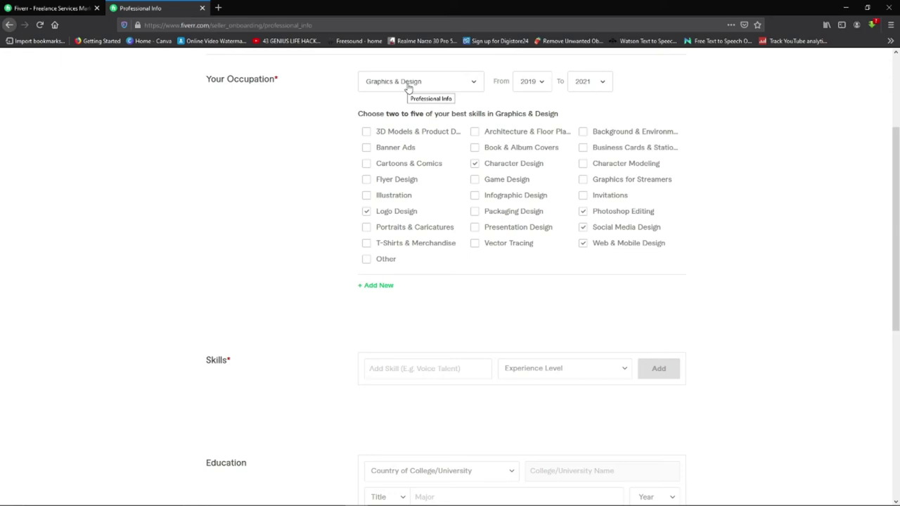
Add the skill Graphicsdesignr at Expert experience level.
left_click(426, 368)
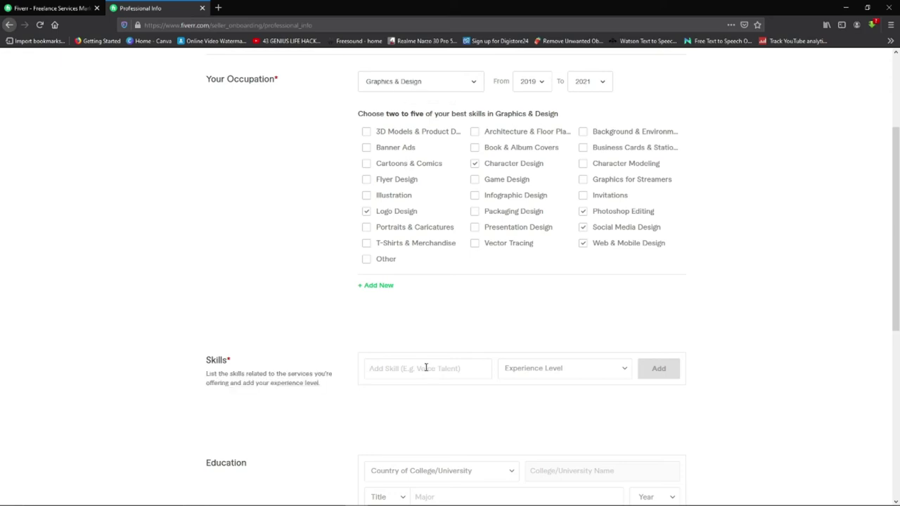
type("Graphic")
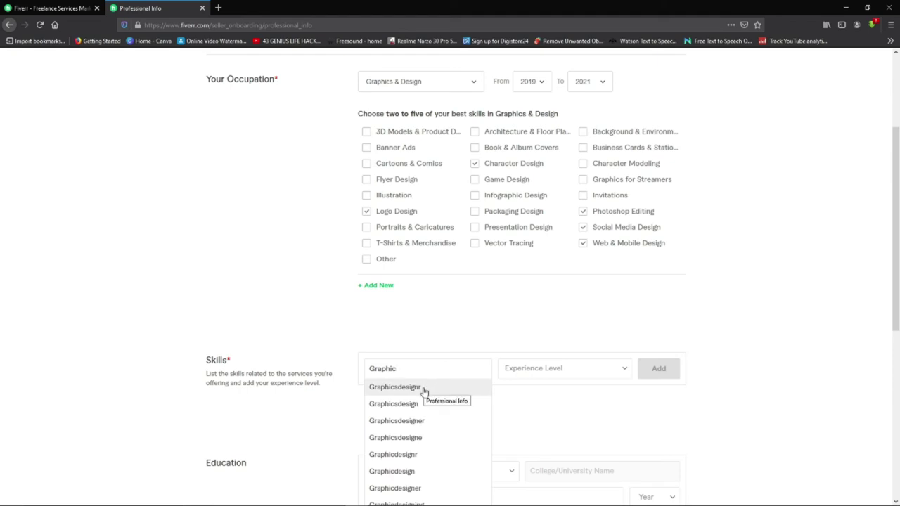
left_click(424, 389)
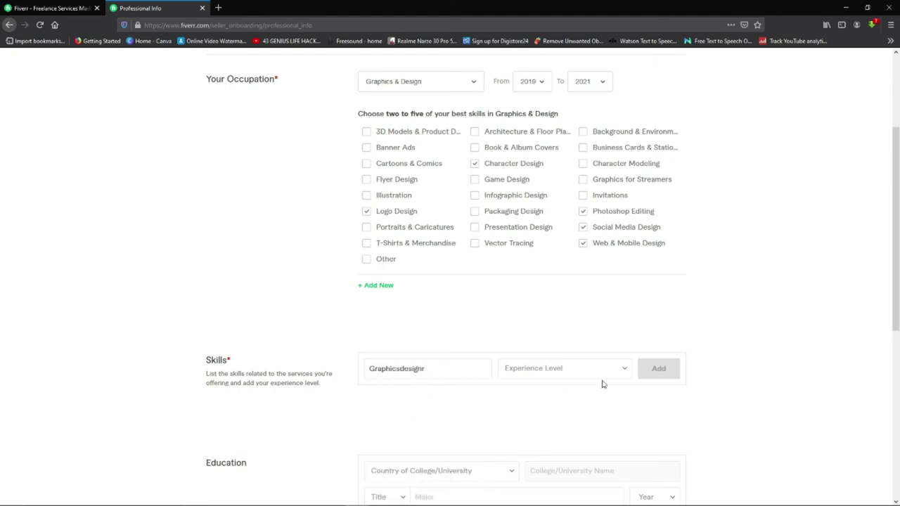
left_click(627, 375)
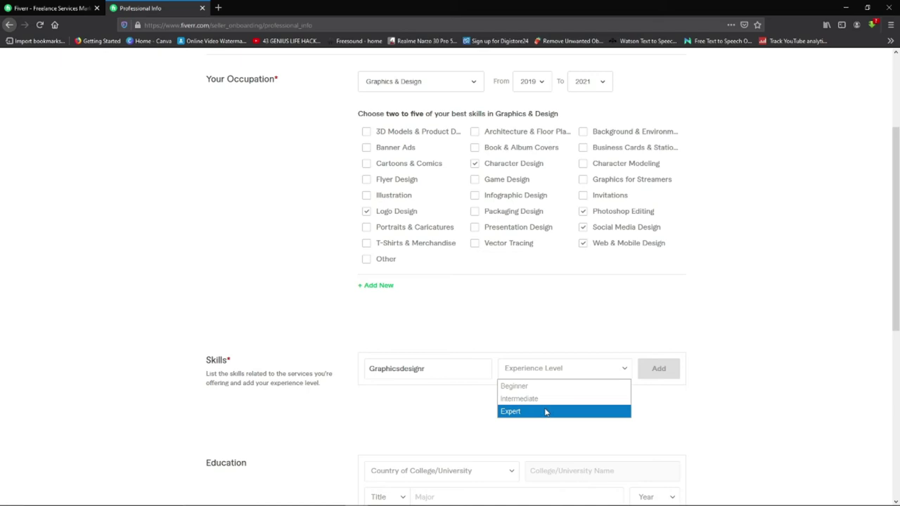
left_click(542, 412)
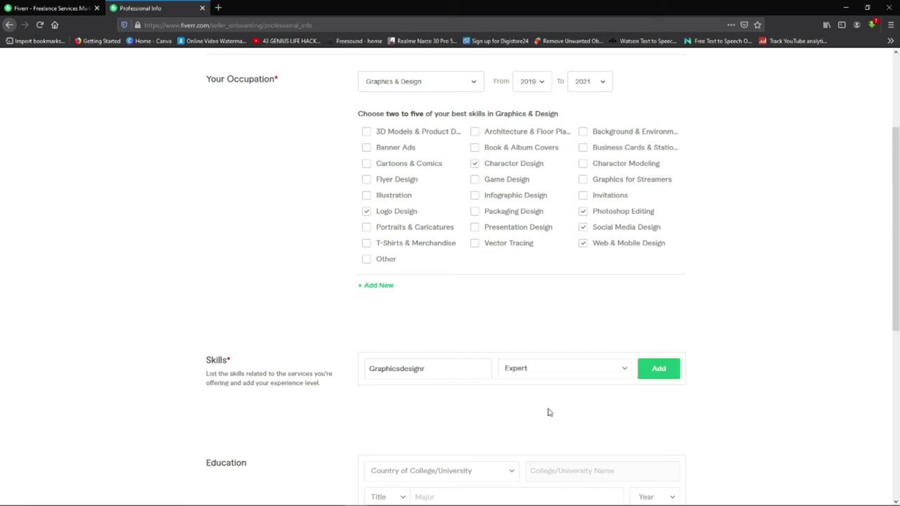
left_click(665, 369)
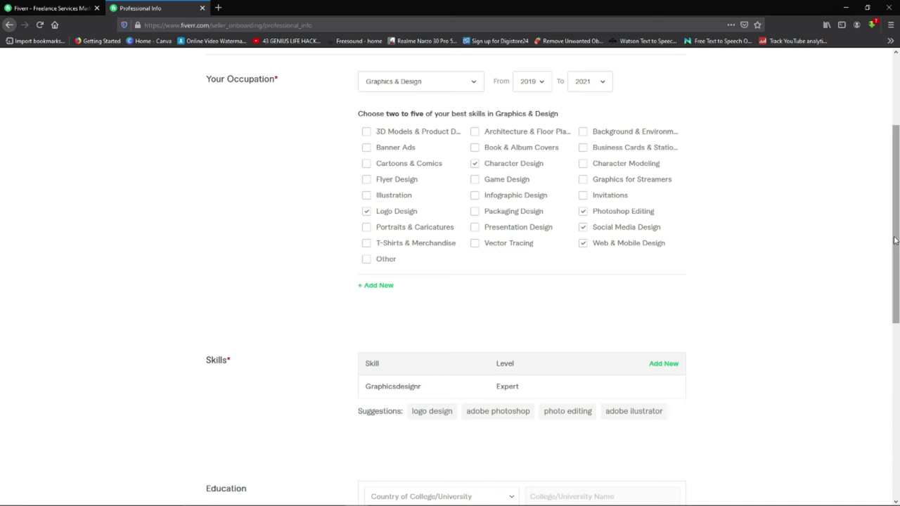
Submit Professional Info, with Education listing Artist, Graduated 2004.
scroll(895, 310, "down", 4)
left_click_drag(895, 332, 896, 355)
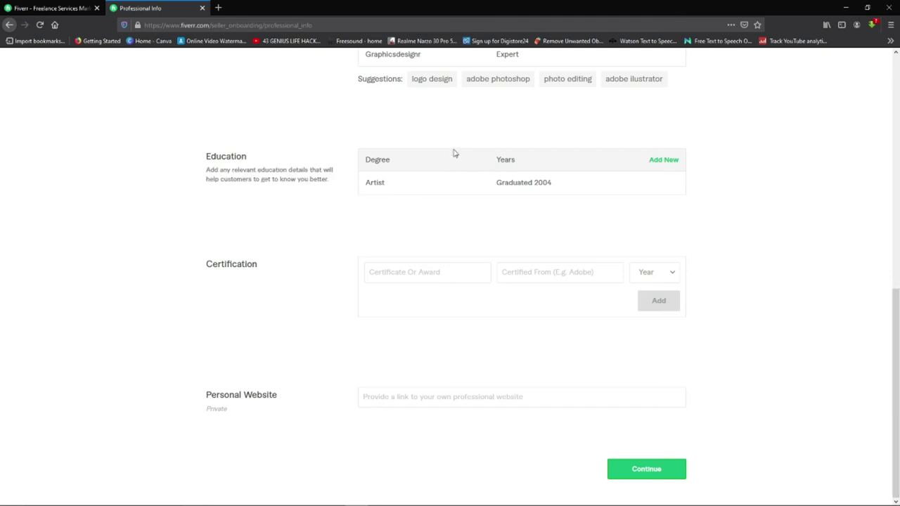
left_click_drag(897, 379, 898, 301)
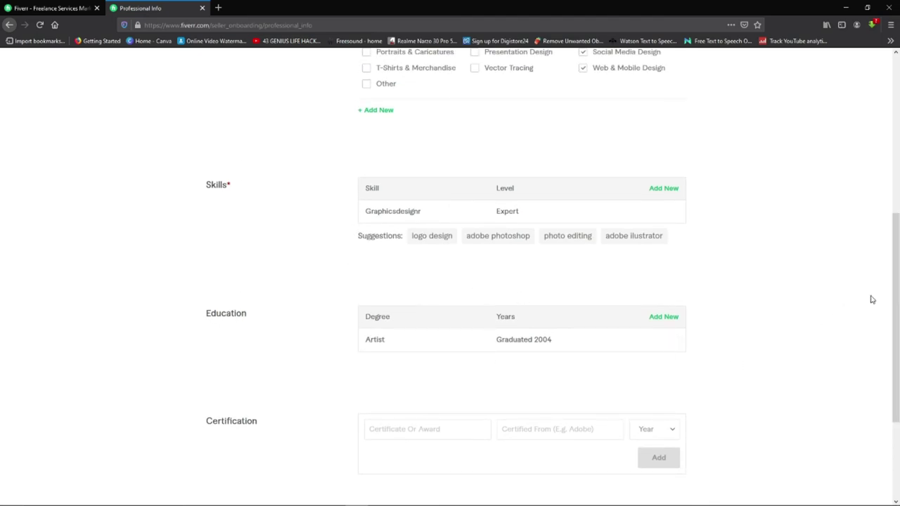
scroll(896, 317, "down", 4)
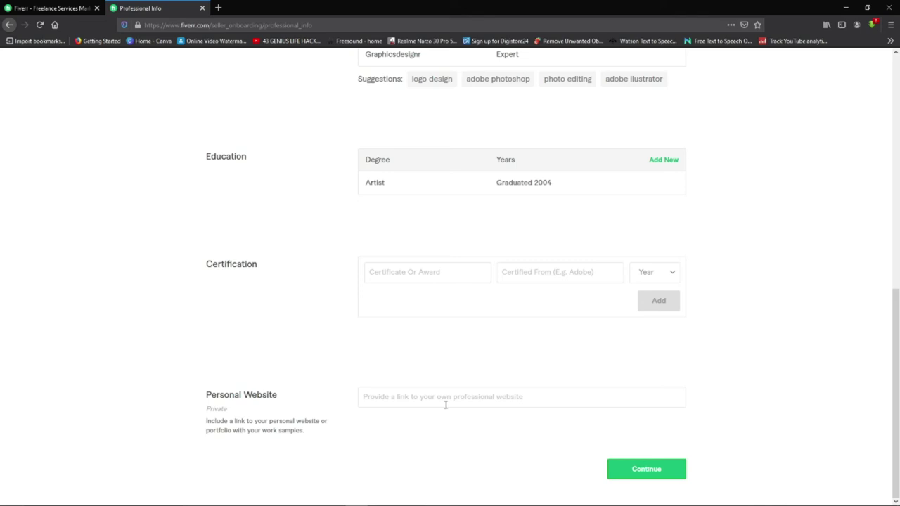
left_click(647, 471)
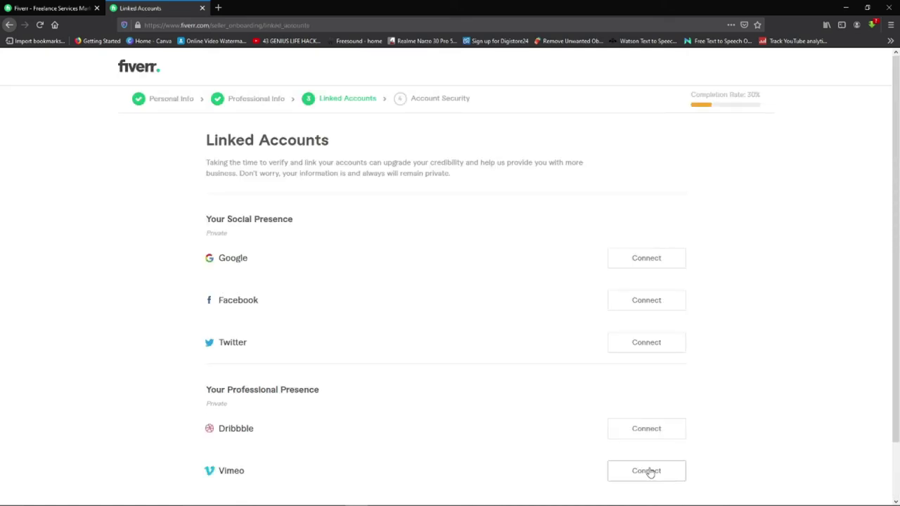
Skip connecting any accounts and continue to Account Security.
left_click_drag(899, 170, 898, 193)
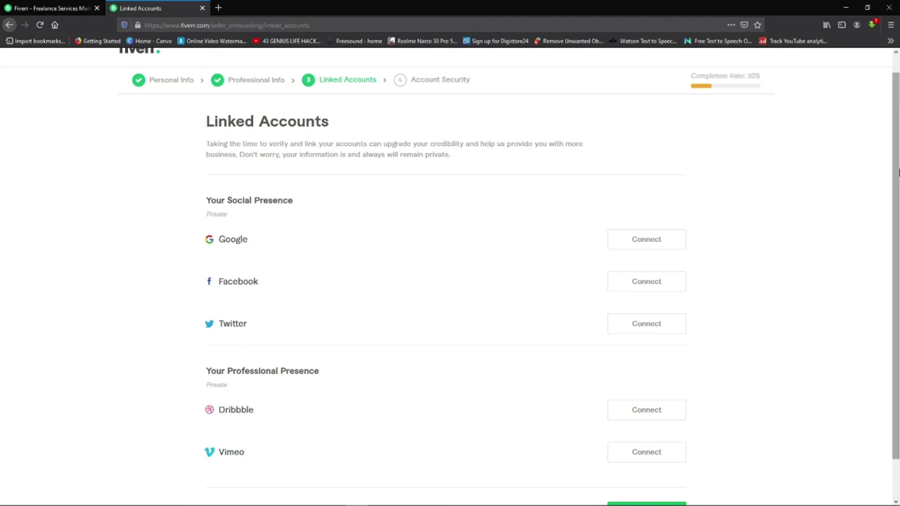
left_click_drag(898, 204, 898, 260)
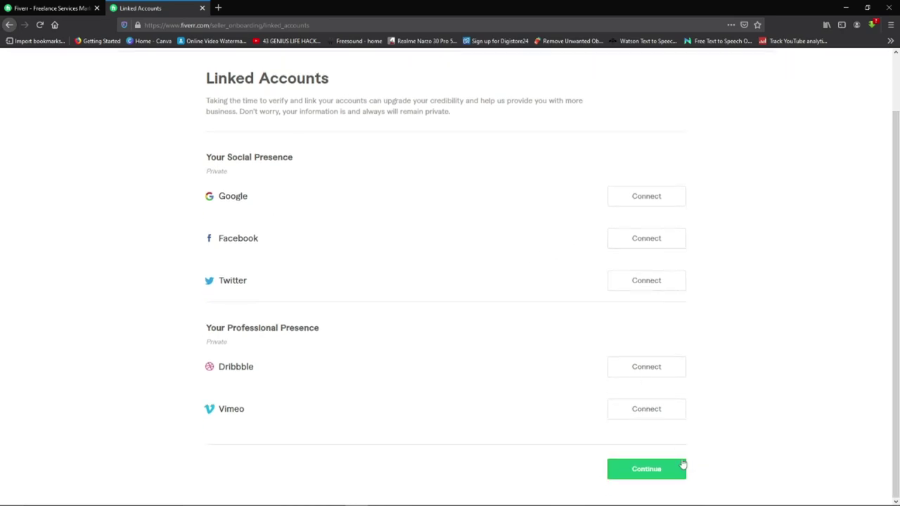
left_click(647, 476)
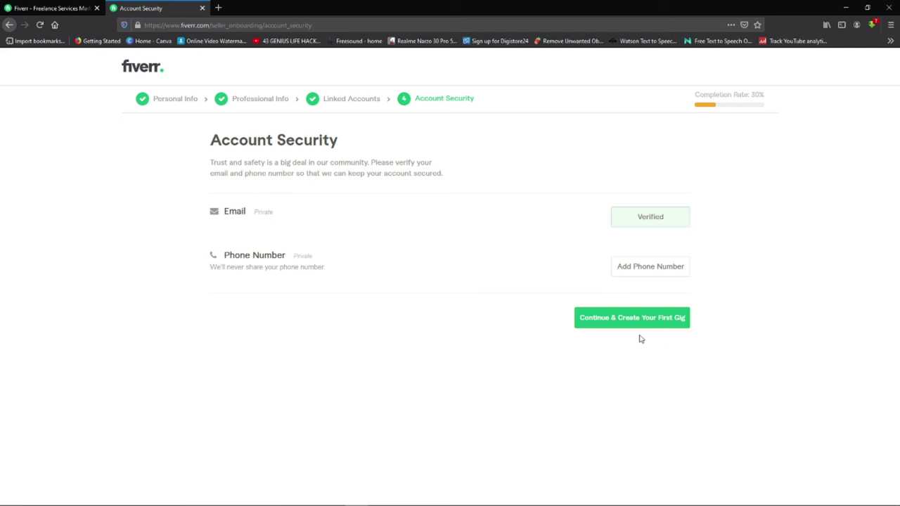
Add a phone number and verify it with the four-digit code sent to it.
left_click(644, 273)
left_click(450, 269)
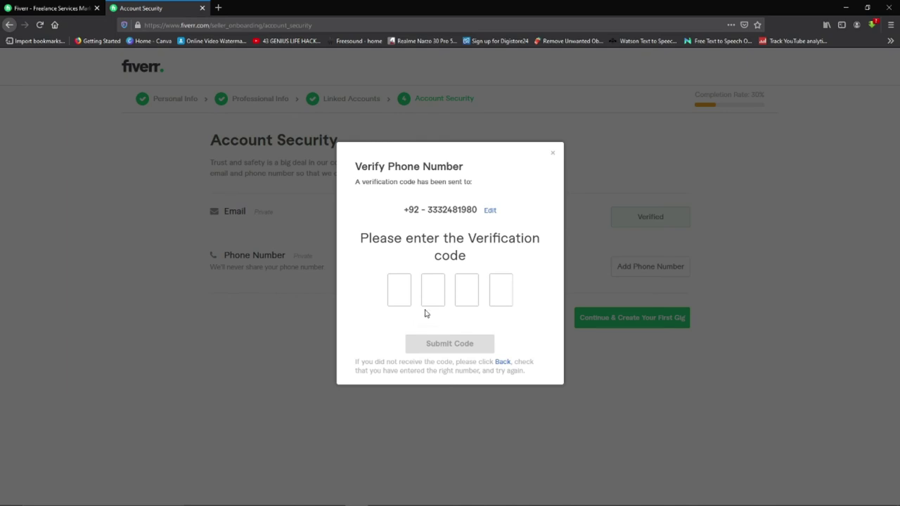
left_click(403, 289)
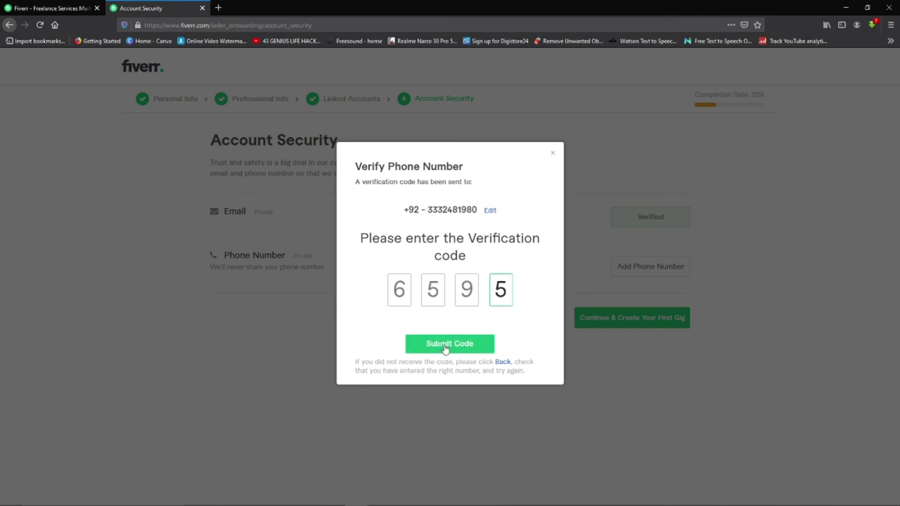
left_click(444, 346)
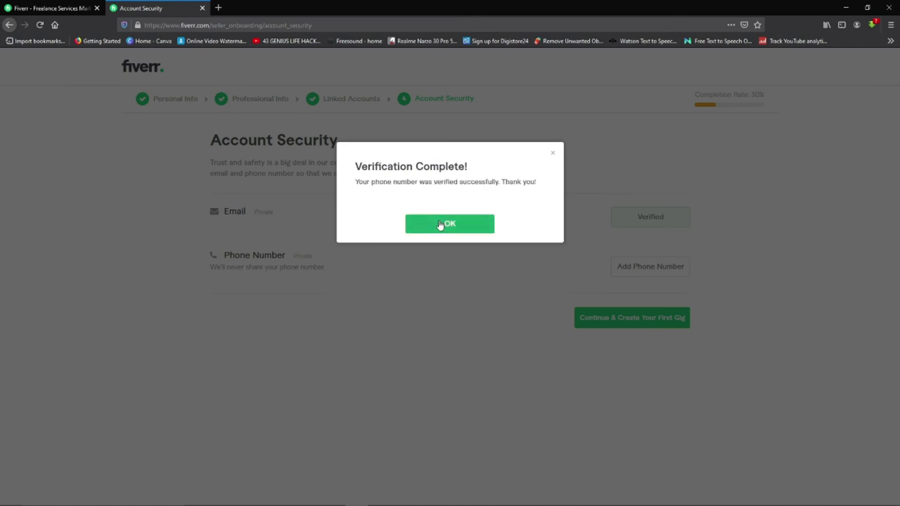
left_click(440, 224)
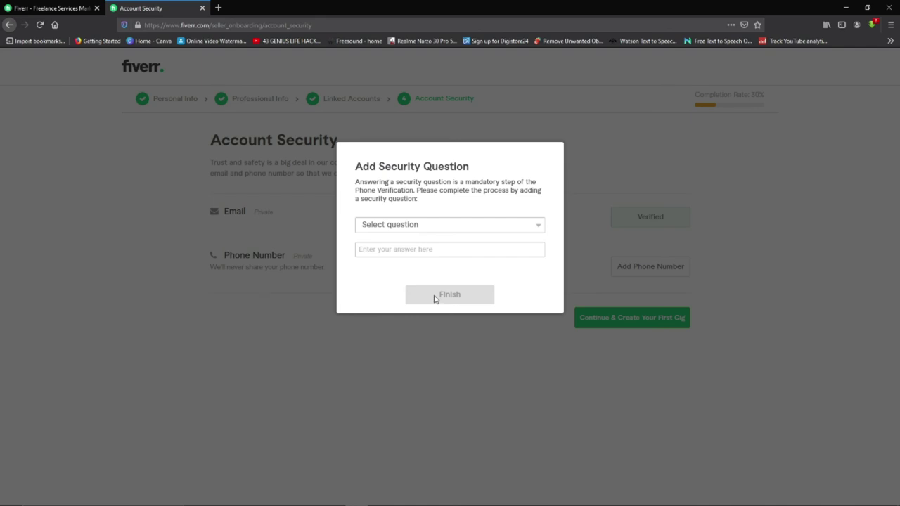
Set the security question 'What was the name of your first pet?' with its answer.
left_click(538, 227)
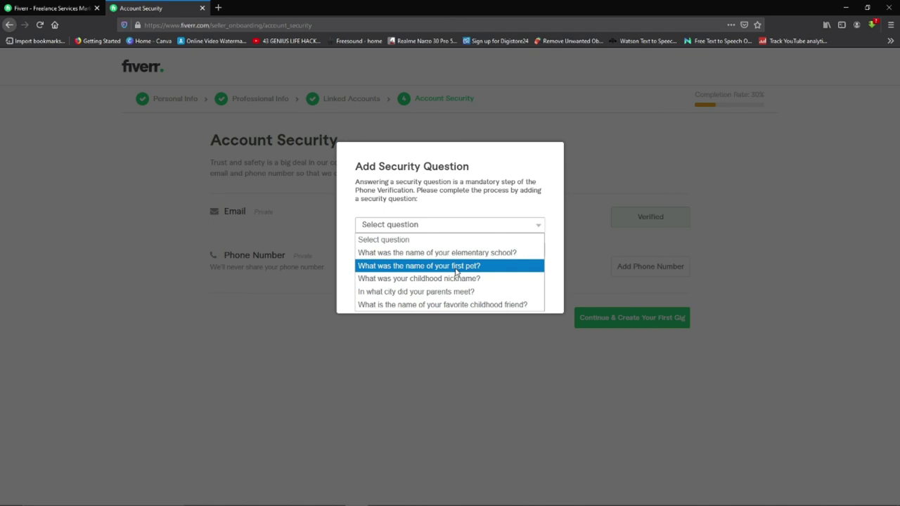
left_click(504, 269)
left_click(462, 251)
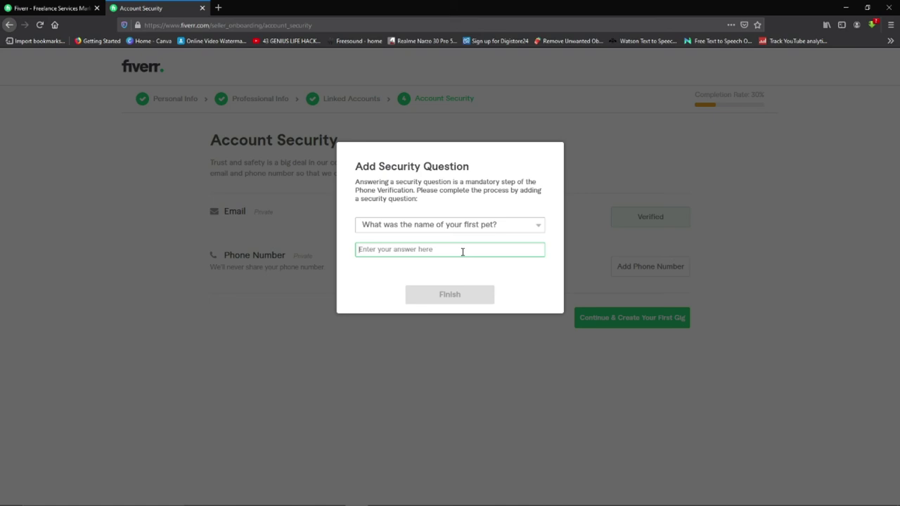
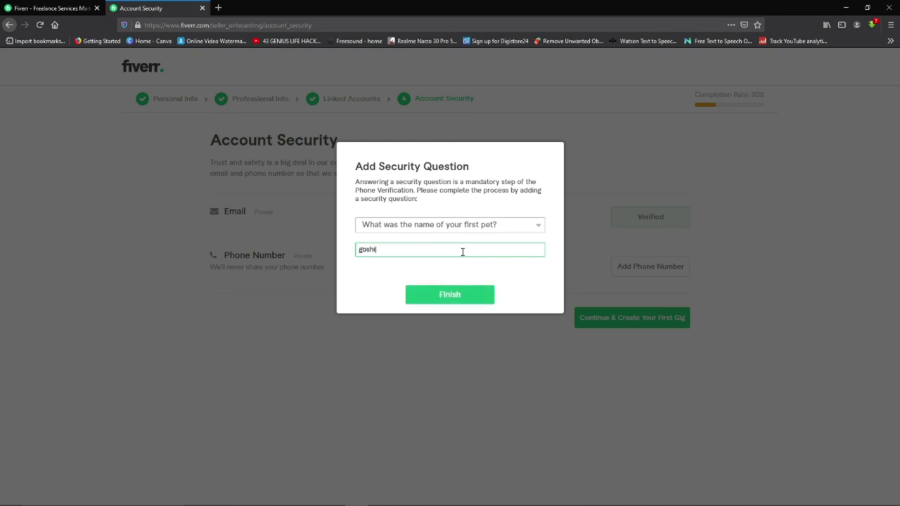
left_click(454, 296)
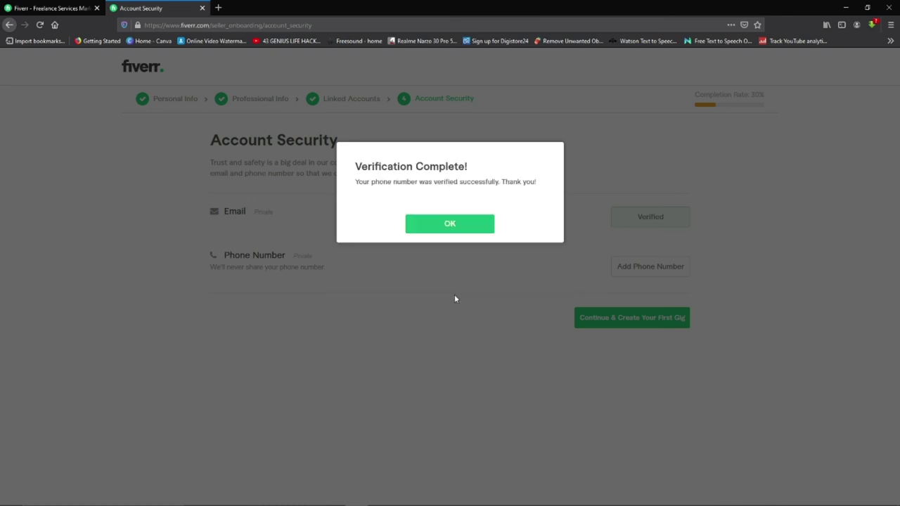
left_click(448, 226)
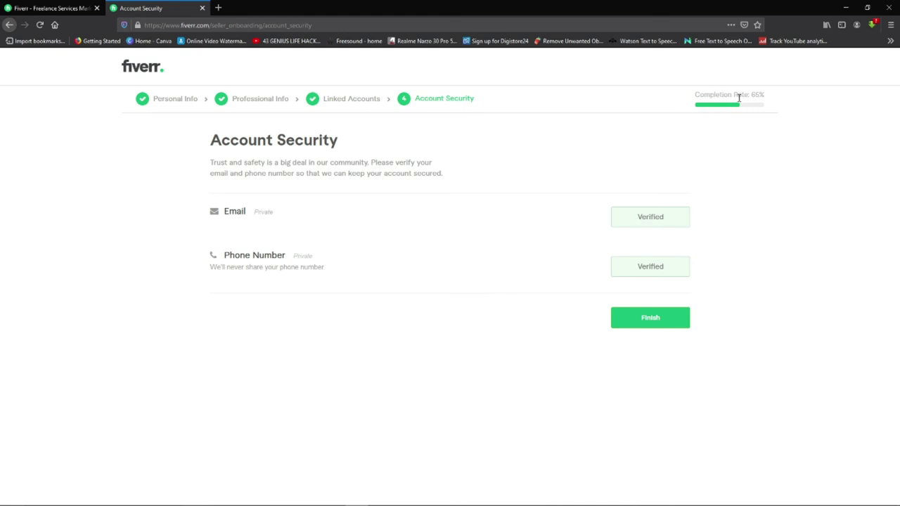
Finish Account Security and dismiss the All Done! dialog to reach the gig Overview form.
left_click(665, 324)
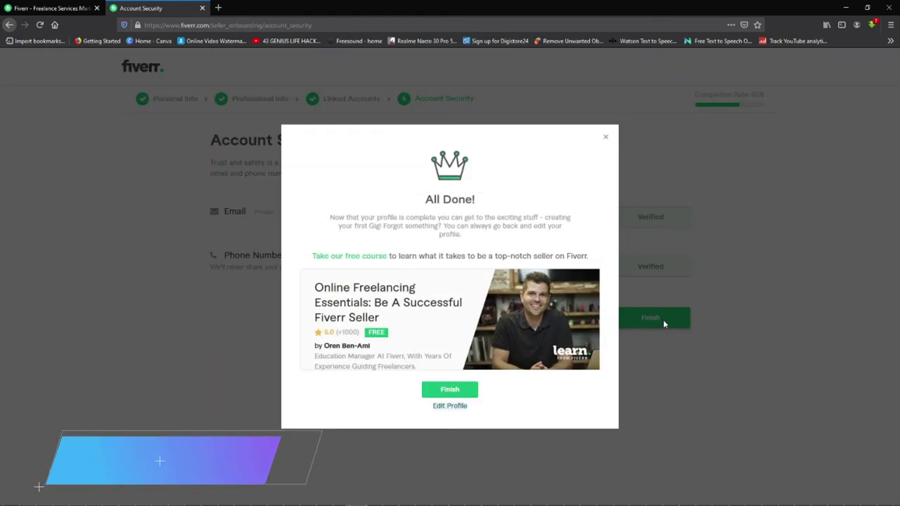
left_click(460, 390)
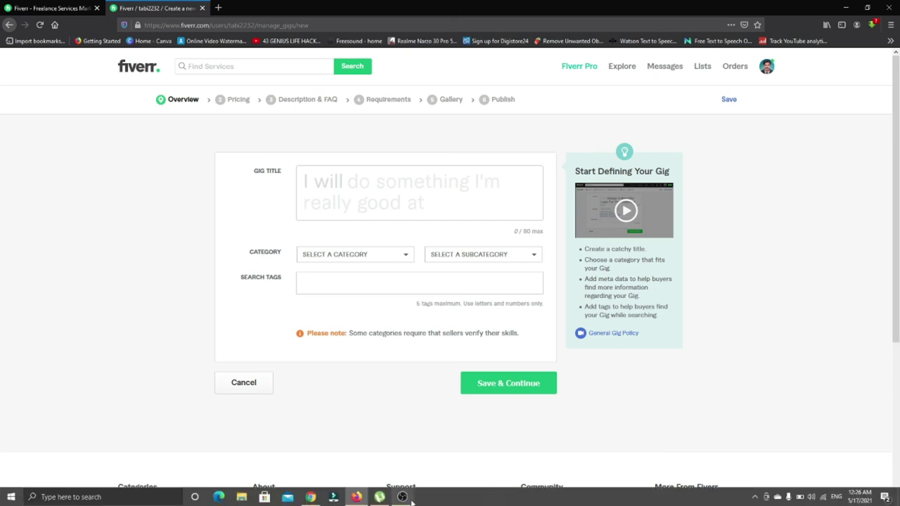
Bring the OBS Studio recording window forward from the taskbar.
left_click(408, 499)
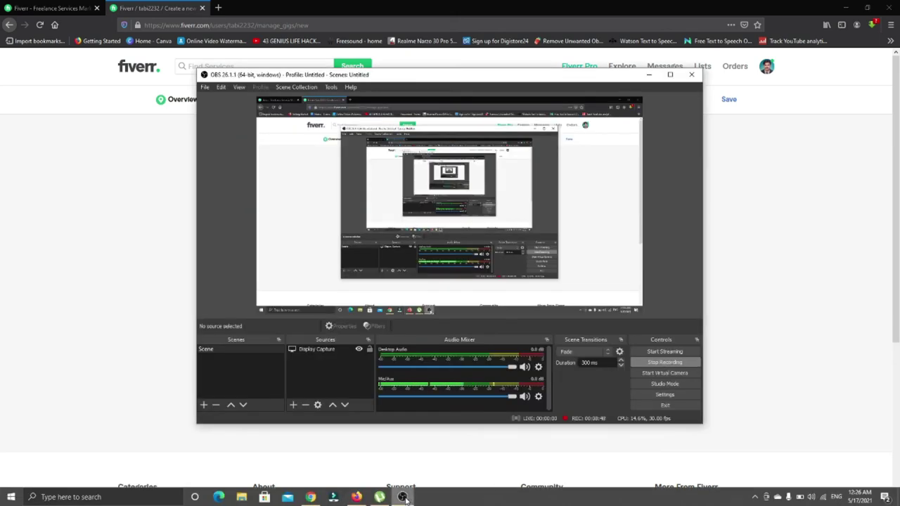